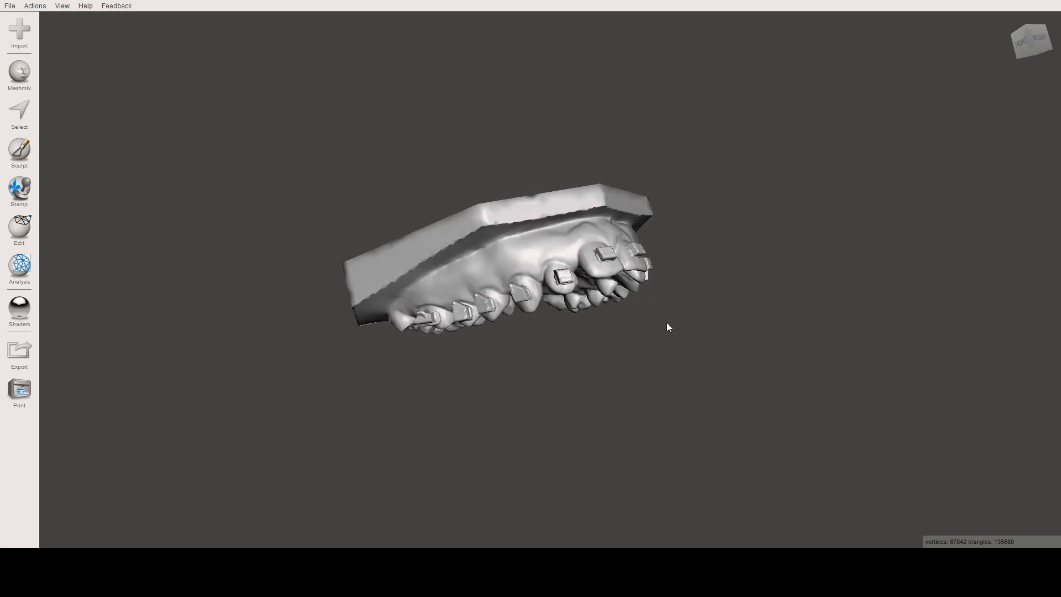
# Step: Hollow the upper dental arch model with a 2 mm offset distance
pyautogui.moveTo(691, 317); pyautogui.dragTo(525, 268, button='right')
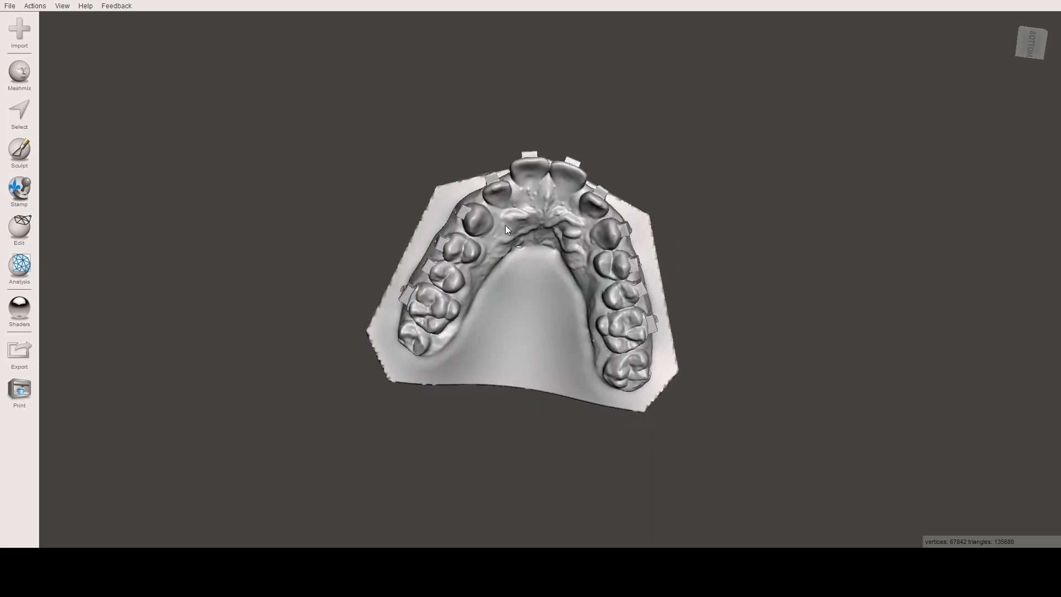
pyautogui.moveTo(493, 224); pyautogui.dragTo(479, 261, button='right')
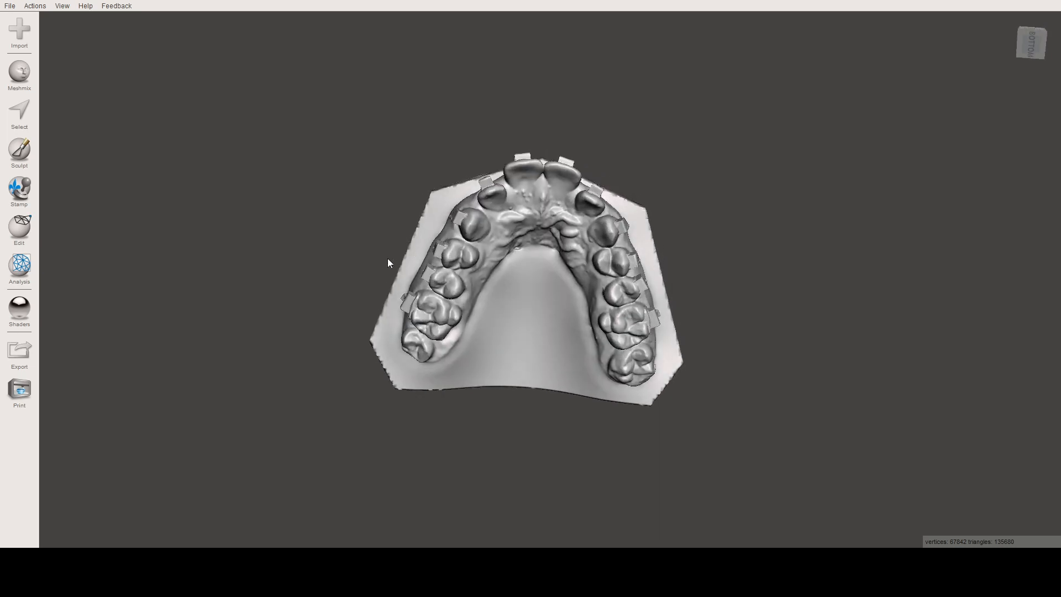
pyautogui.click(19, 227)
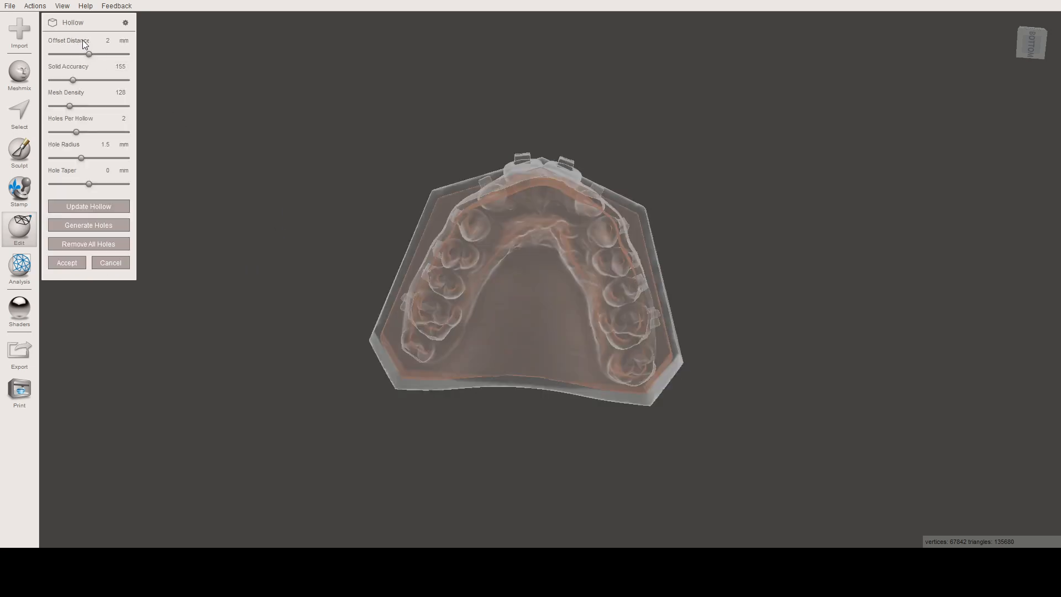
pyautogui.click(108, 41)
pyautogui.click(65, 263)
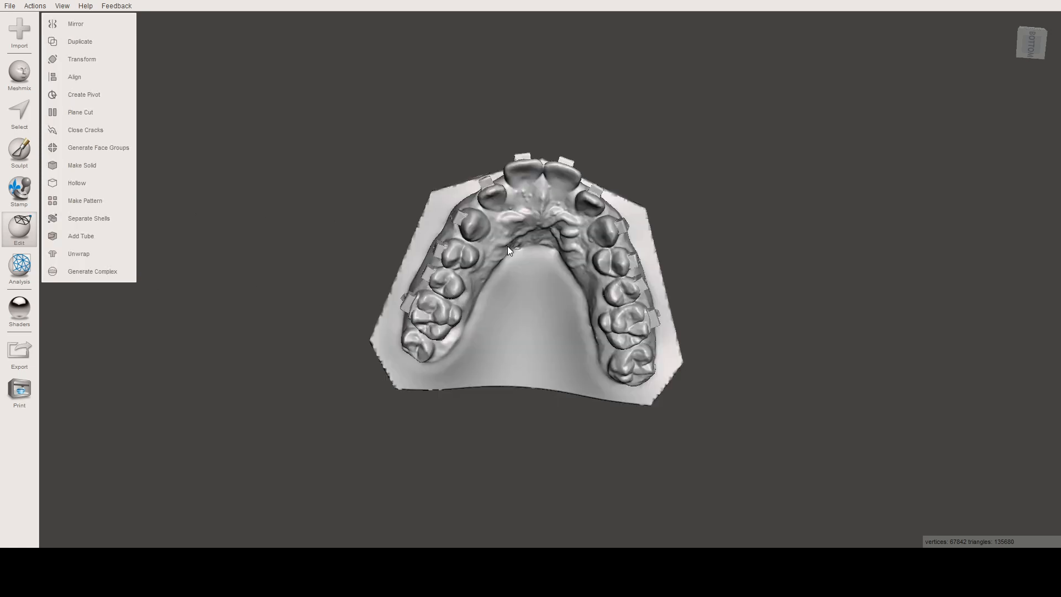
# Step: Set up a Plane Cut through the model's base and flip its direction to keep the teeth side
pyautogui.moveTo(484, 166); pyautogui.dragTo(628, 286, button='right')
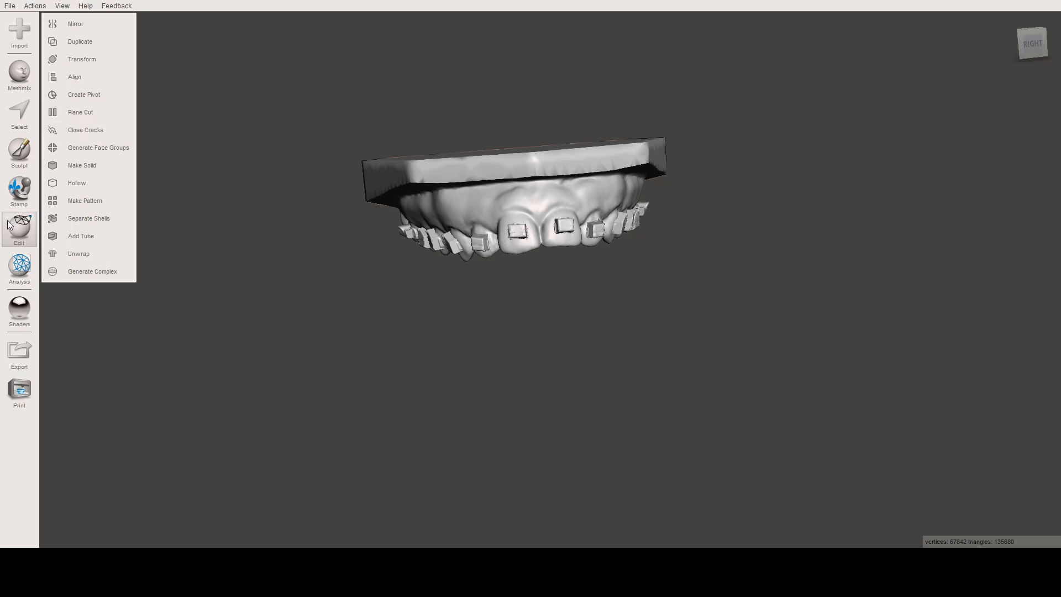
pyautogui.click(71, 112)
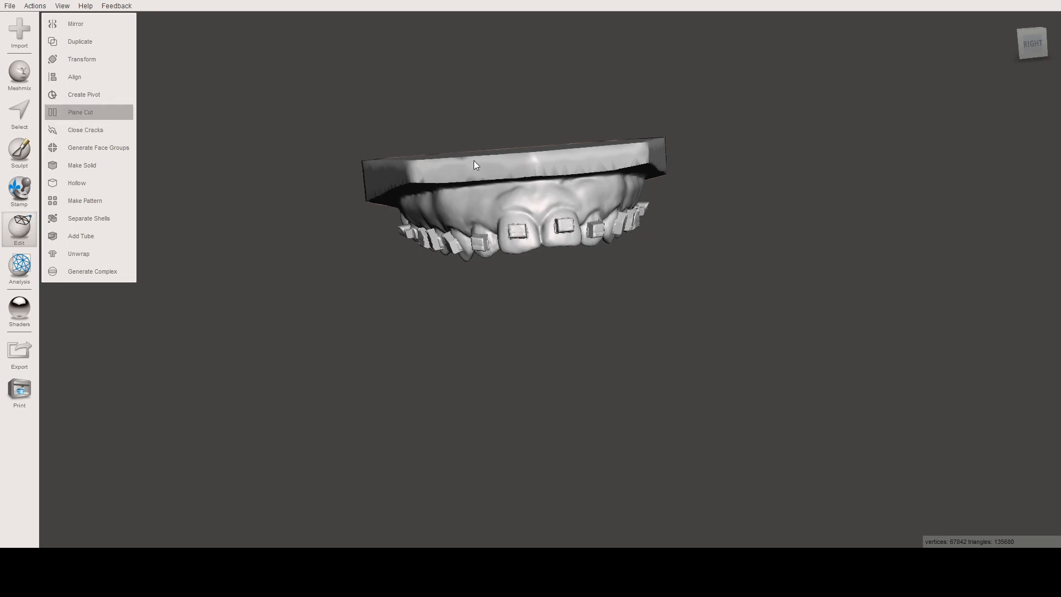
pyautogui.moveTo(527, 222); pyautogui.dragTo(617, 251, button='right')
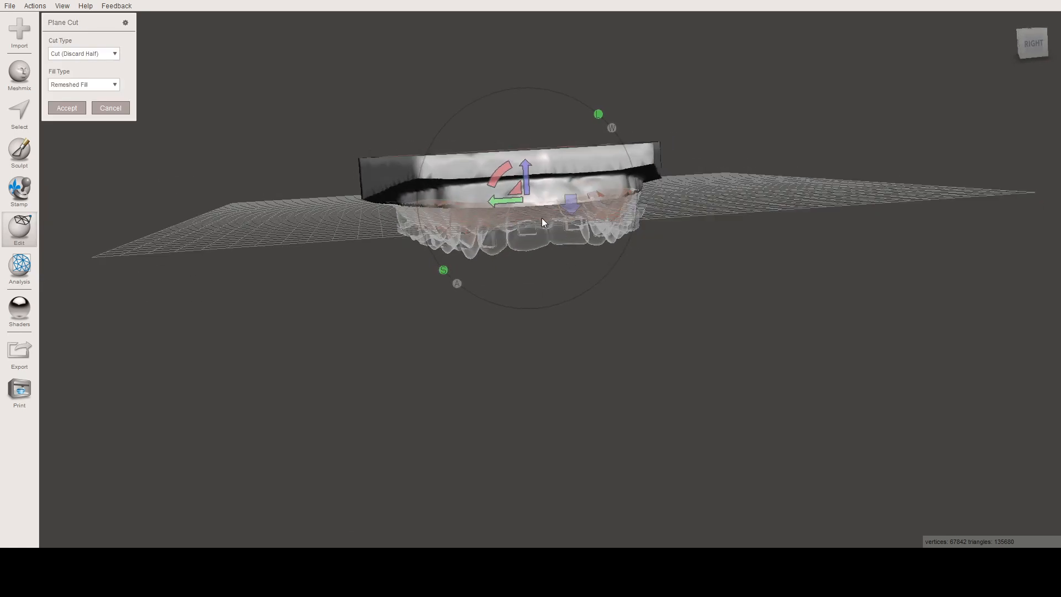
pyautogui.moveTo(541, 218); pyautogui.dragTo(514, 223, button='right')
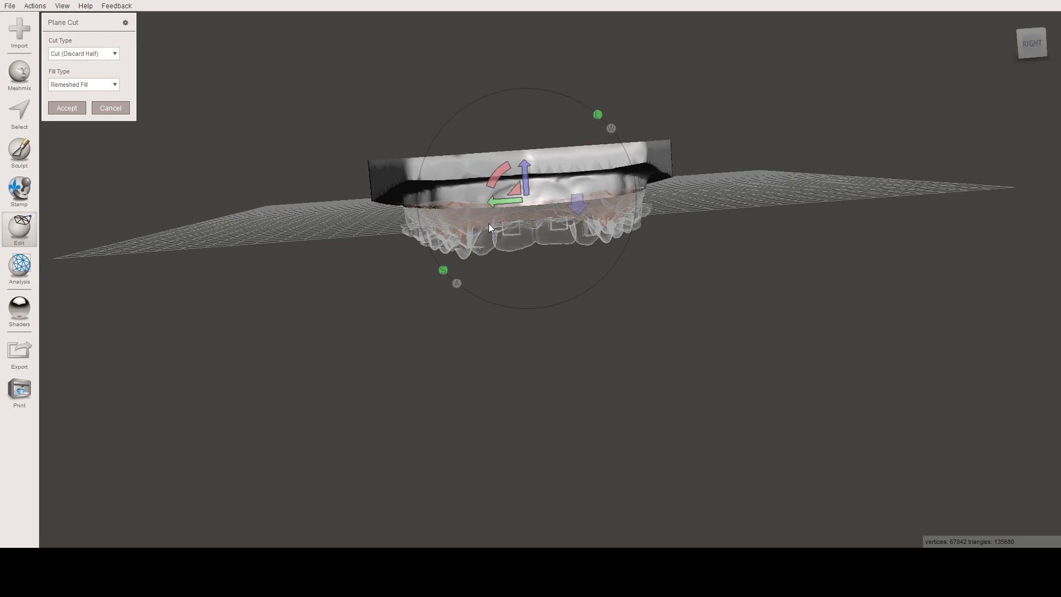
pyautogui.click(577, 206)
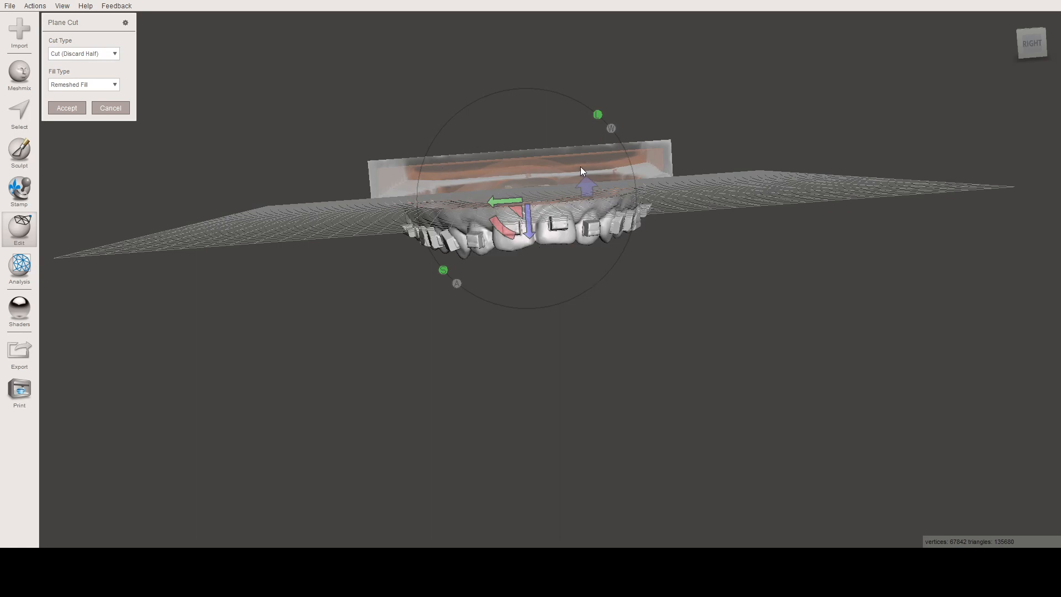
pyautogui.moveTo(664, 280); pyautogui.dragTo(649, 281, button='right')
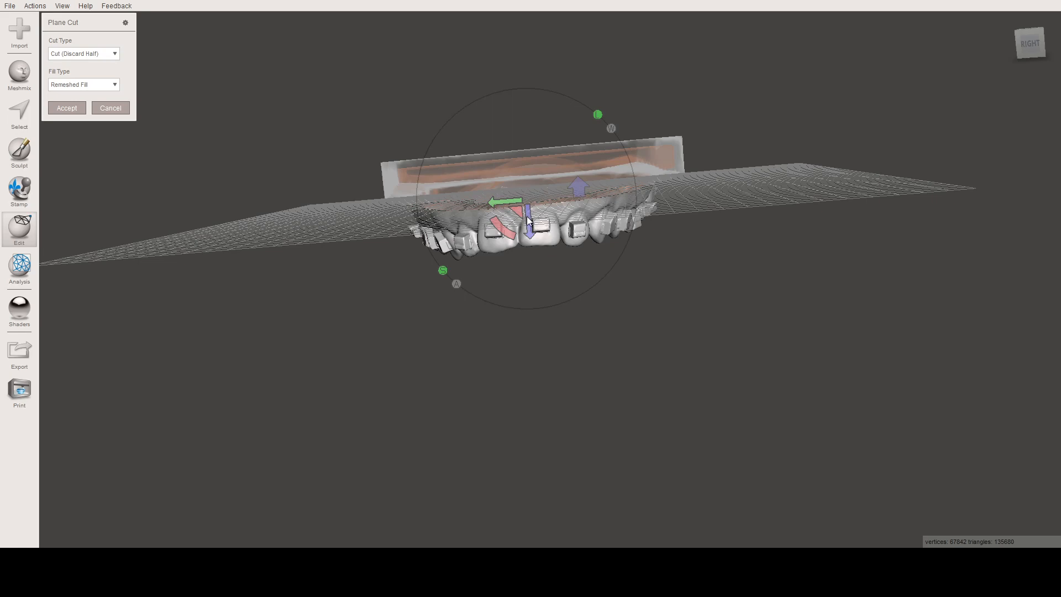
# Step: Shift the cutting plane toward the base, above the gums, and tilt it slightly to follow the arch
pyautogui.moveTo(527, 219); pyautogui.dragTo(527, 185)
pyautogui.moveTo(527, 185); pyautogui.dragTo(595, 221, button='right')
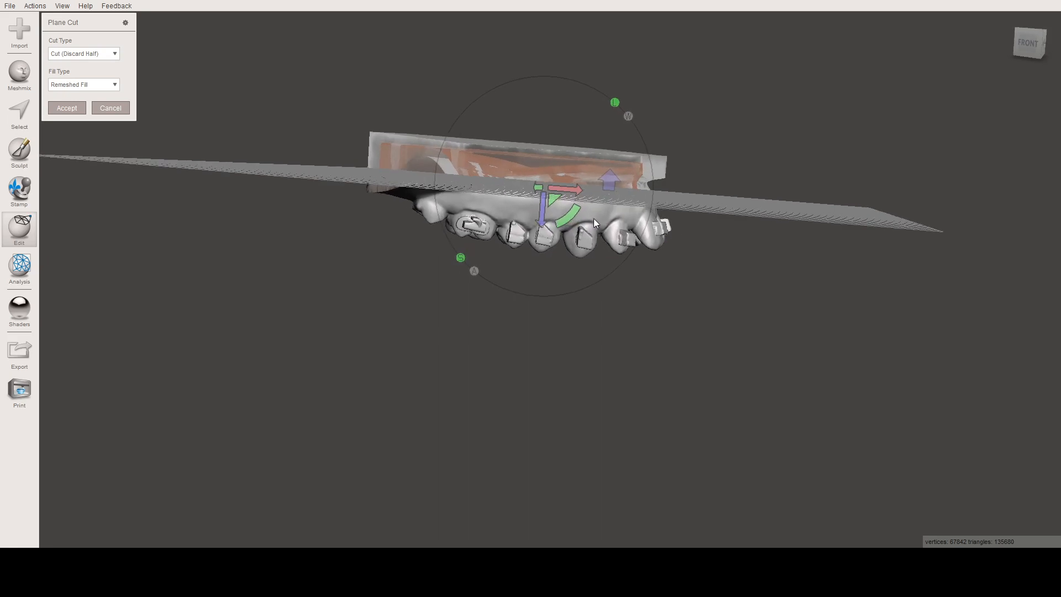
pyautogui.moveTo(572, 212); pyautogui.dragTo(571, 211)
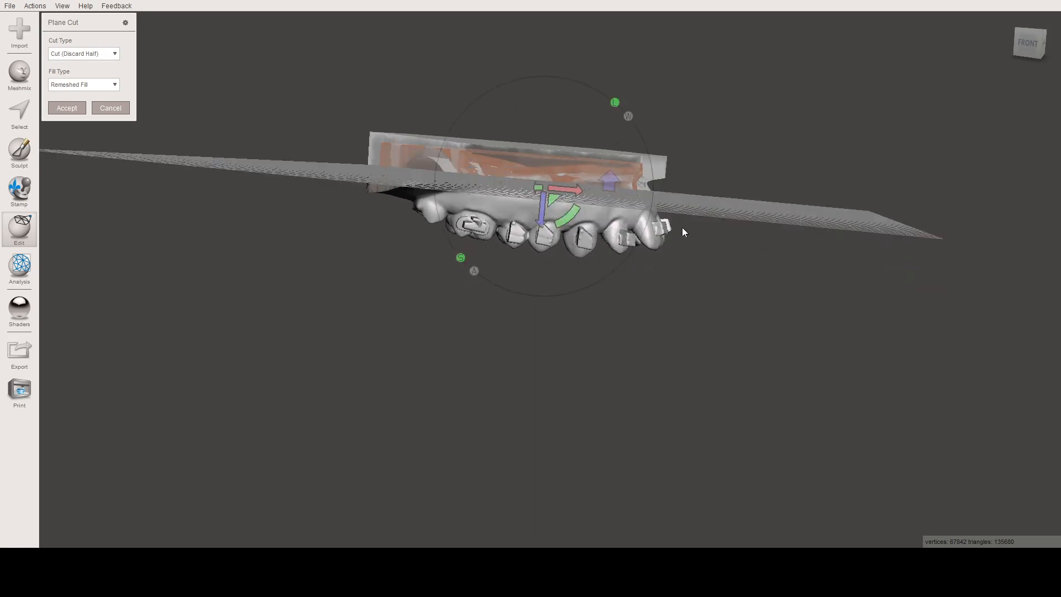
pyautogui.moveTo(684, 229); pyautogui.dragTo(522, 214, button='right')
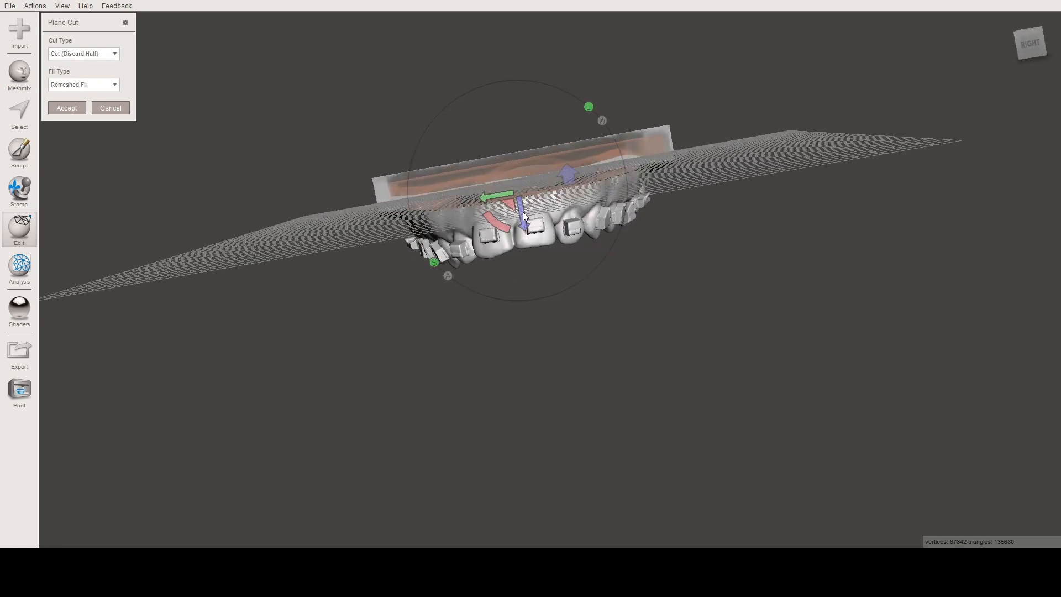
pyautogui.moveTo(519, 211)
pyautogui.mouseDown()
pyautogui.moveTo(517, 184)
pyautogui.moveTo(521, 211)
pyautogui.mouseUp()
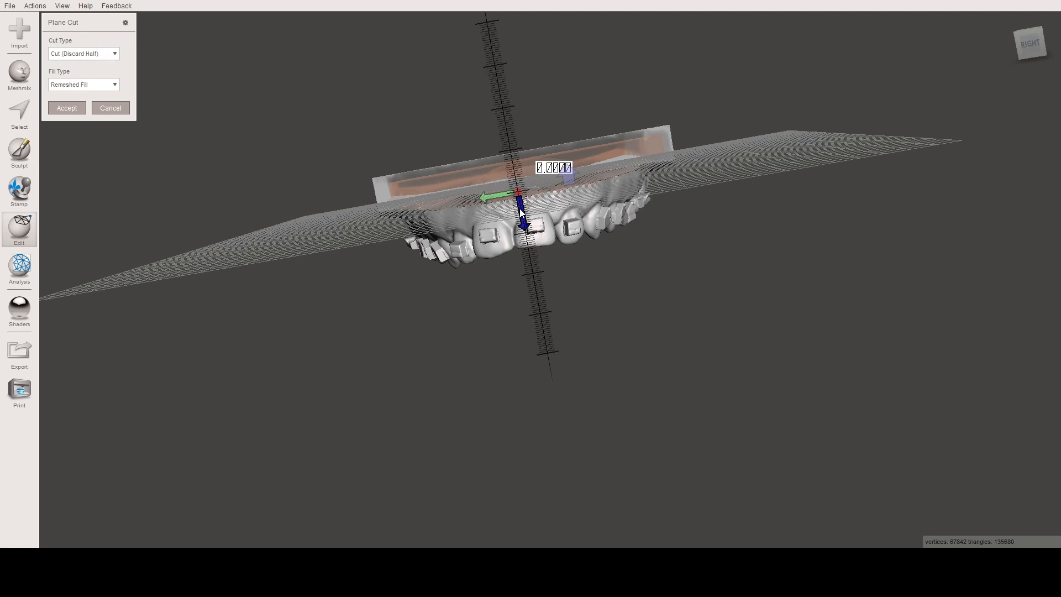
# Step: Fine-tune the cutting plane's height so its section opens the hollow interior, and apply the cut to remove the base
pyautogui.click(521, 212)
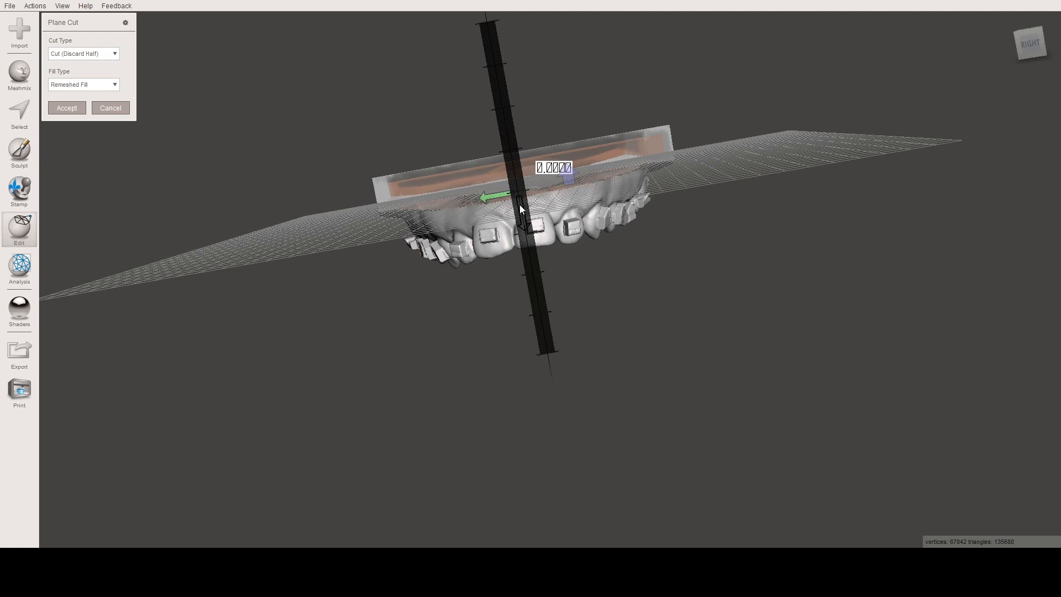
pyautogui.write('-2.3')
pyautogui.moveTo(519, 207); pyautogui.dragTo(528, 250)
pyautogui.moveTo(635, 213); pyautogui.dragTo(542, 336, button='right')
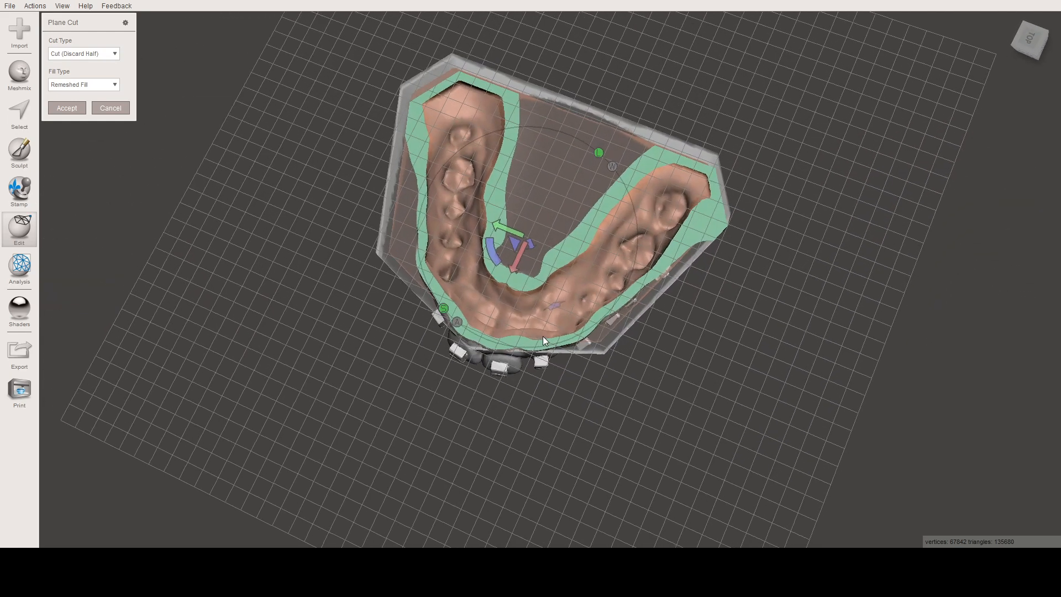
pyautogui.moveTo(707, 303); pyautogui.dragTo(721, 77, button='right')
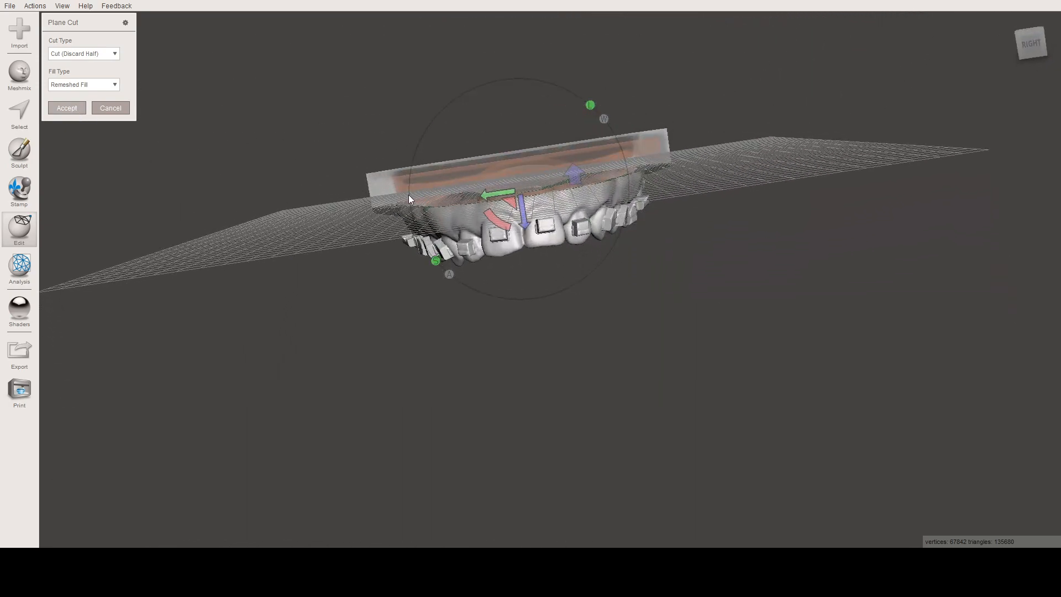
pyautogui.press('Return')
# Step: Plane cut the excess base behind the last molar on the left arm, seen from the chewing side
pyautogui.moveTo(576, 251); pyautogui.dragTo(533, 269, button='right')
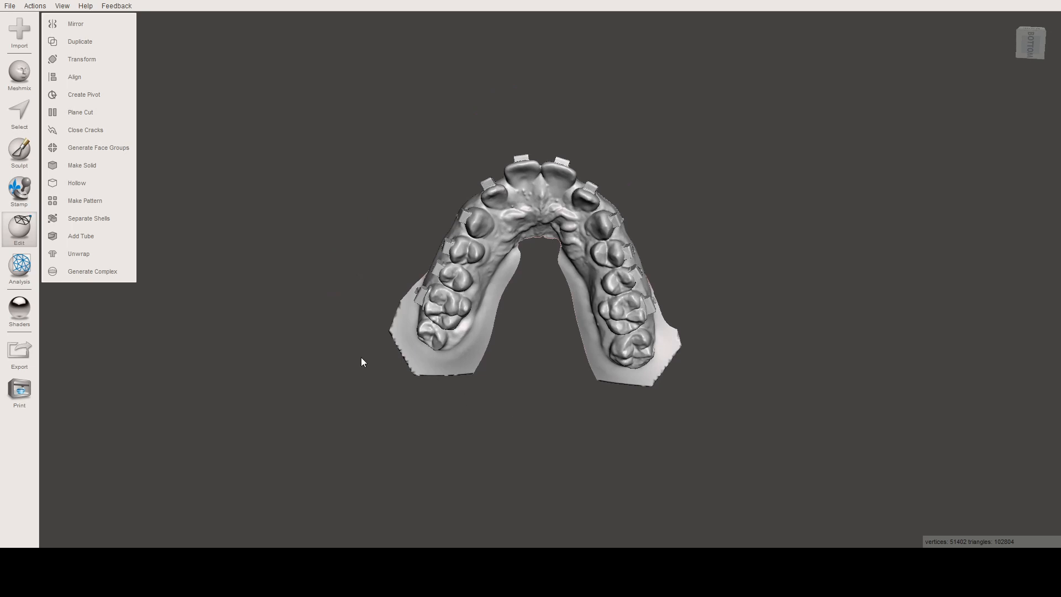
pyautogui.moveTo(362, 362); pyautogui.dragTo(354, 273, button='right')
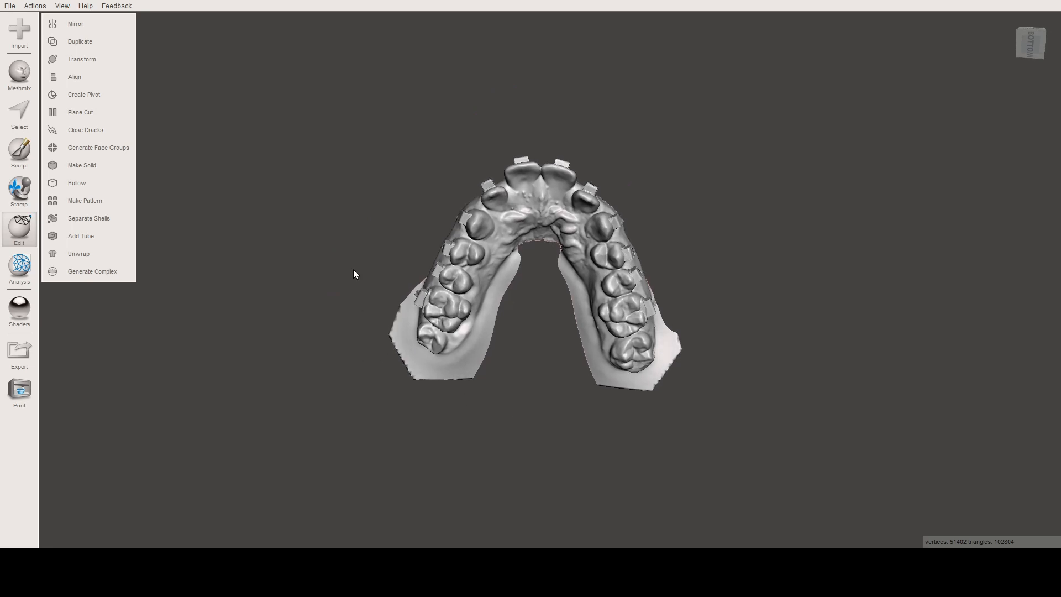
pyautogui.click(86, 112)
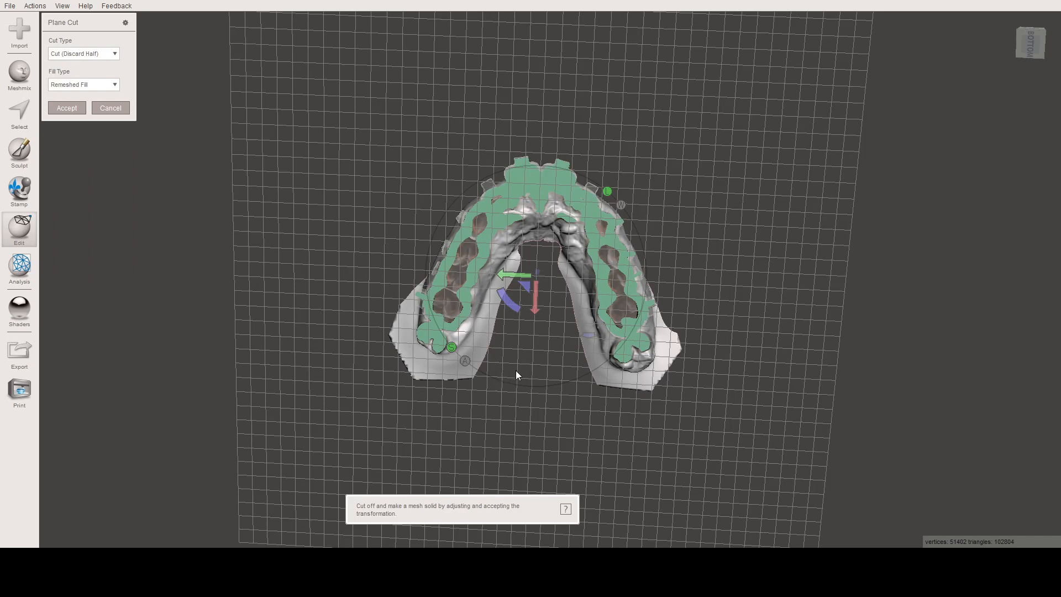
pyautogui.moveTo(519, 374); pyautogui.dragTo(316, 328)
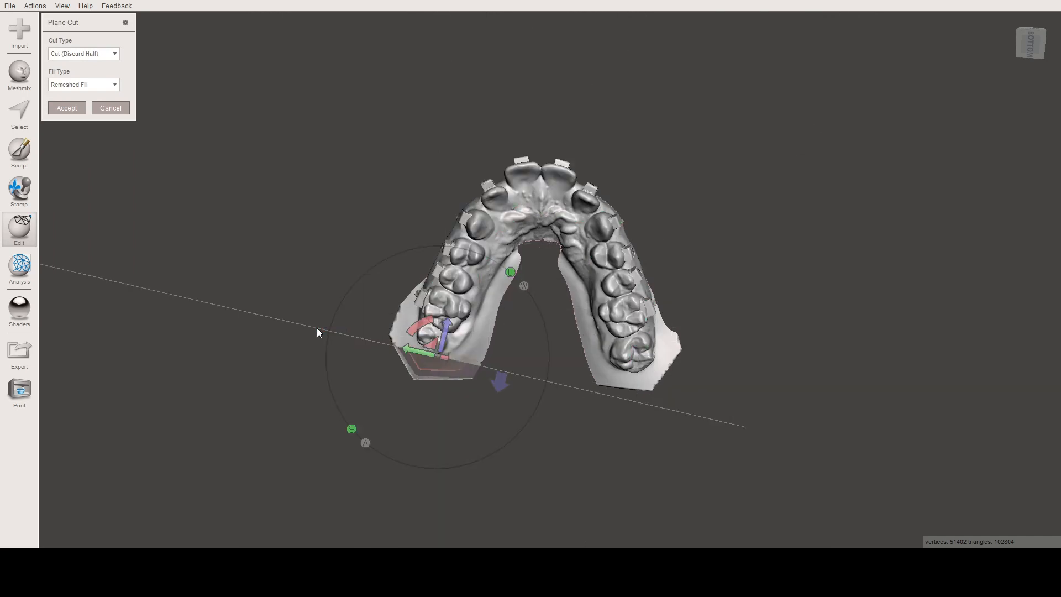
pyautogui.click(67, 108)
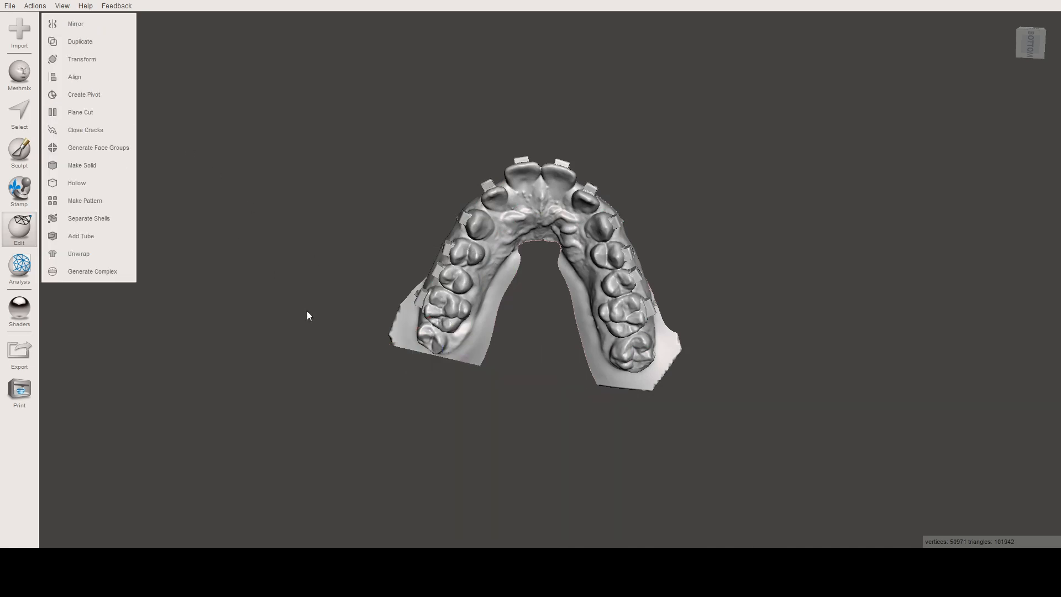
# Step: Trim the projecting base corner outside the left arm's molars with a plane cut along their outer side
pyautogui.click(68, 112)
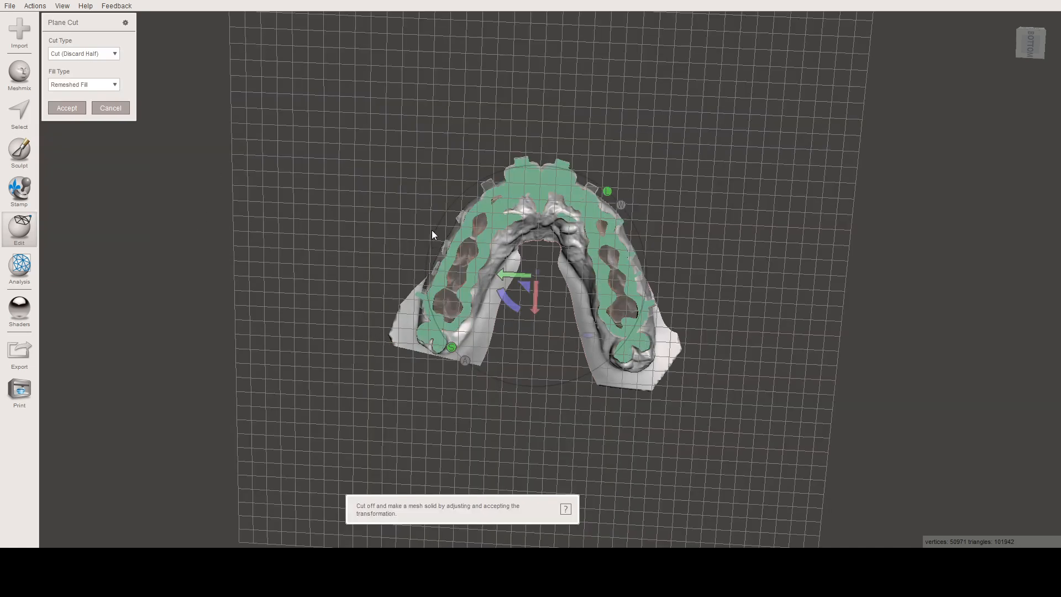
pyautogui.moveTo(435, 220); pyautogui.dragTo(397, 414)
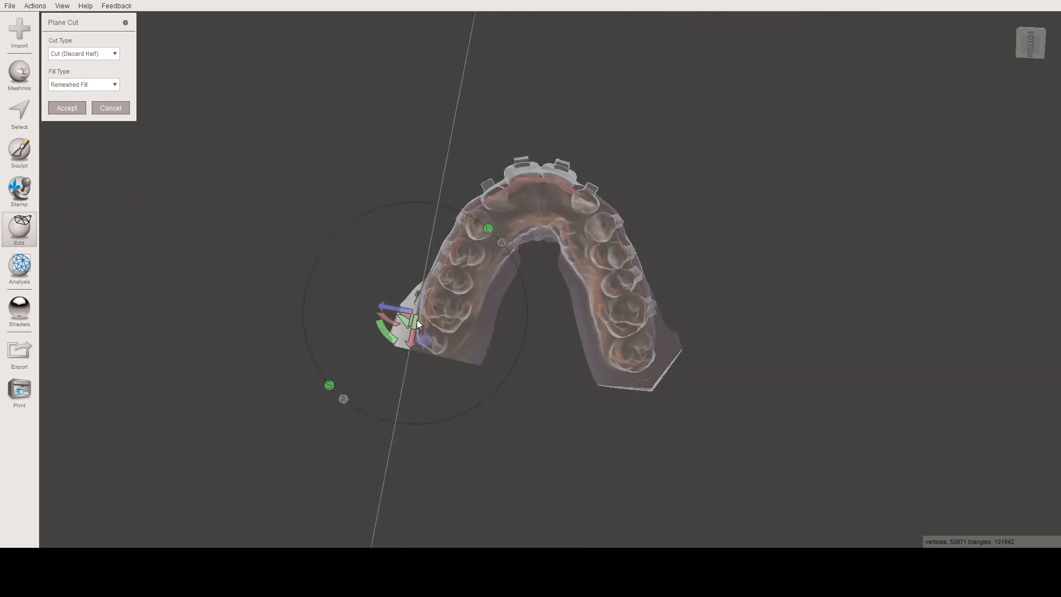
pyautogui.click(78, 109)
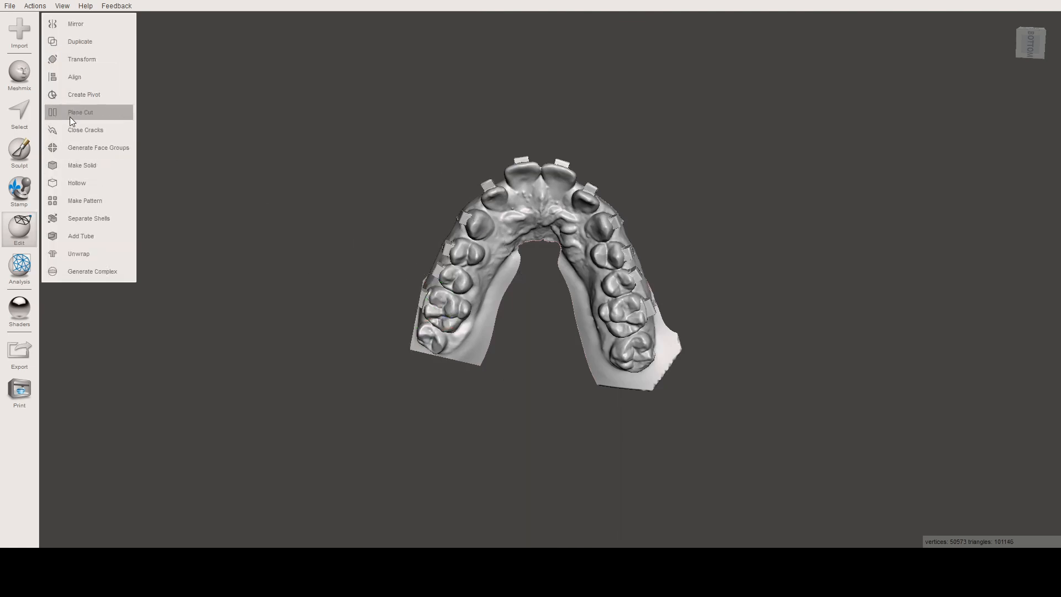
# Step: Trim the excess base behind and outside the right arm's last molar with two plane cuts
pyautogui.moveTo(541, 403); pyautogui.dragTo(748, 339)
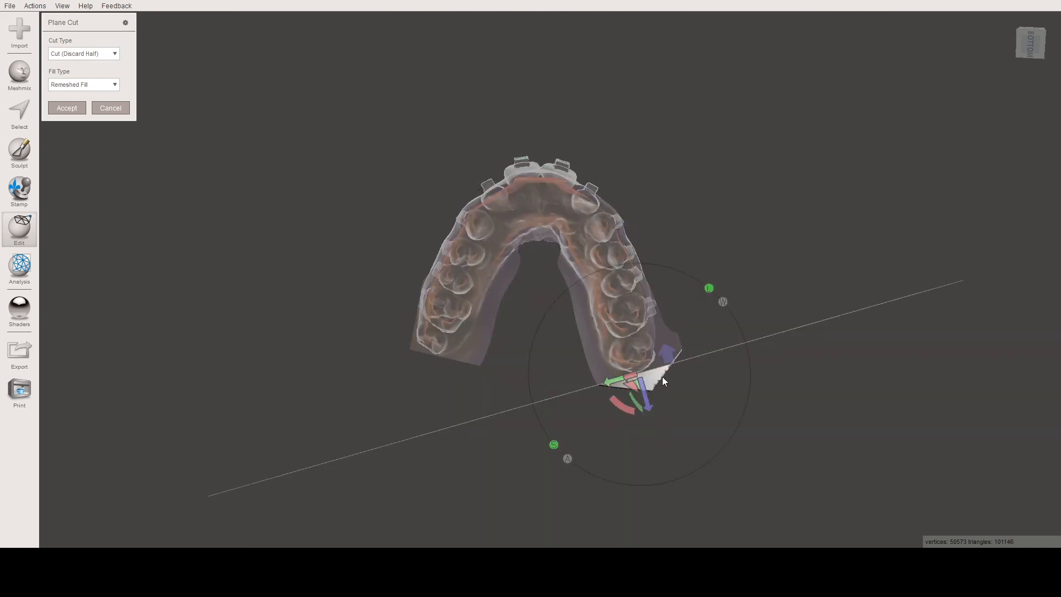
pyautogui.click(71, 108)
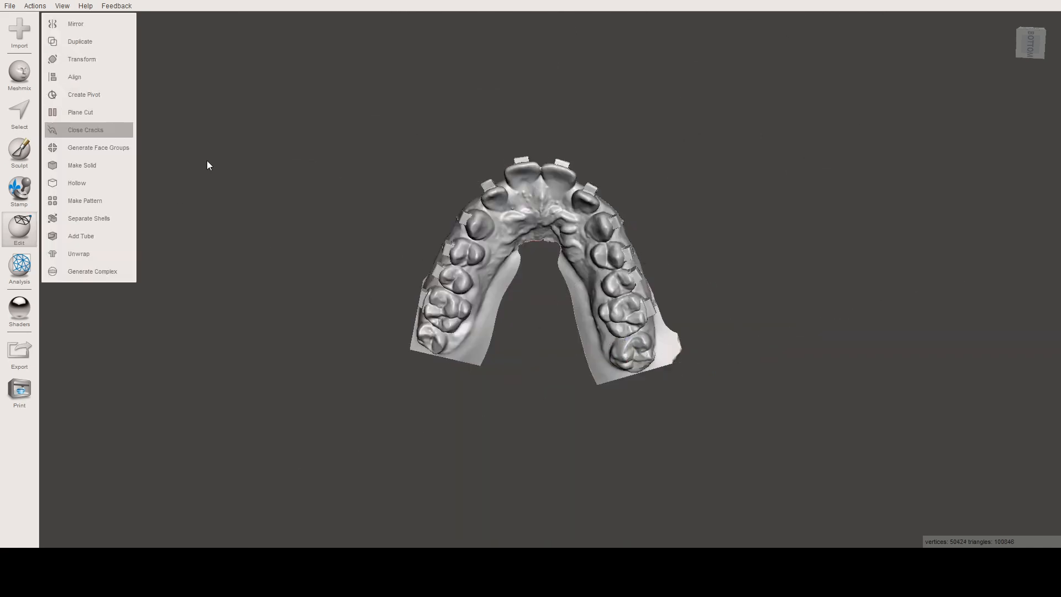
pyautogui.click(72, 113)
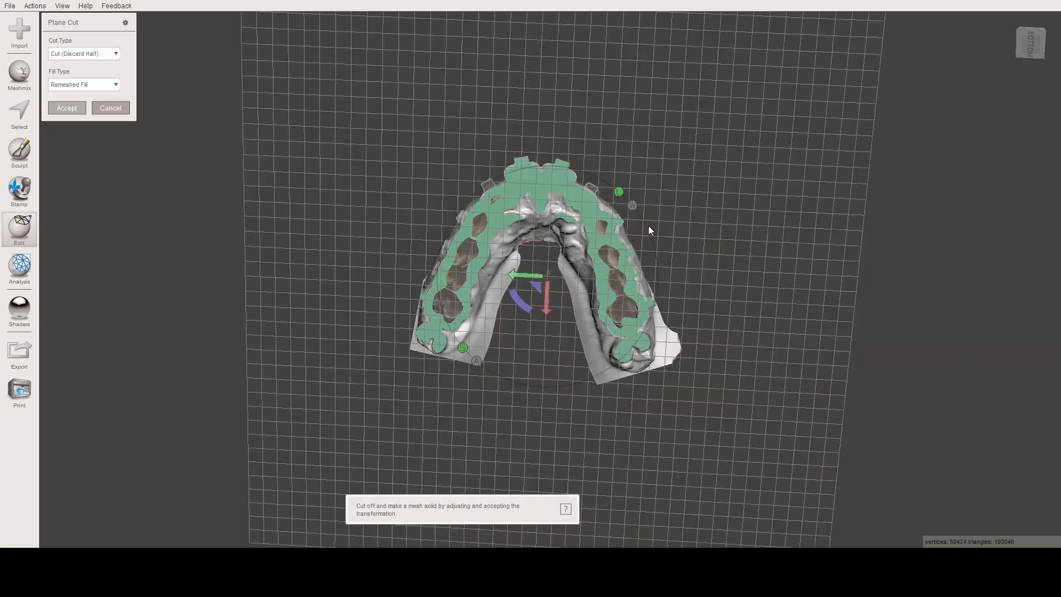
pyautogui.moveTo(653, 220); pyautogui.dragTo(669, 433)
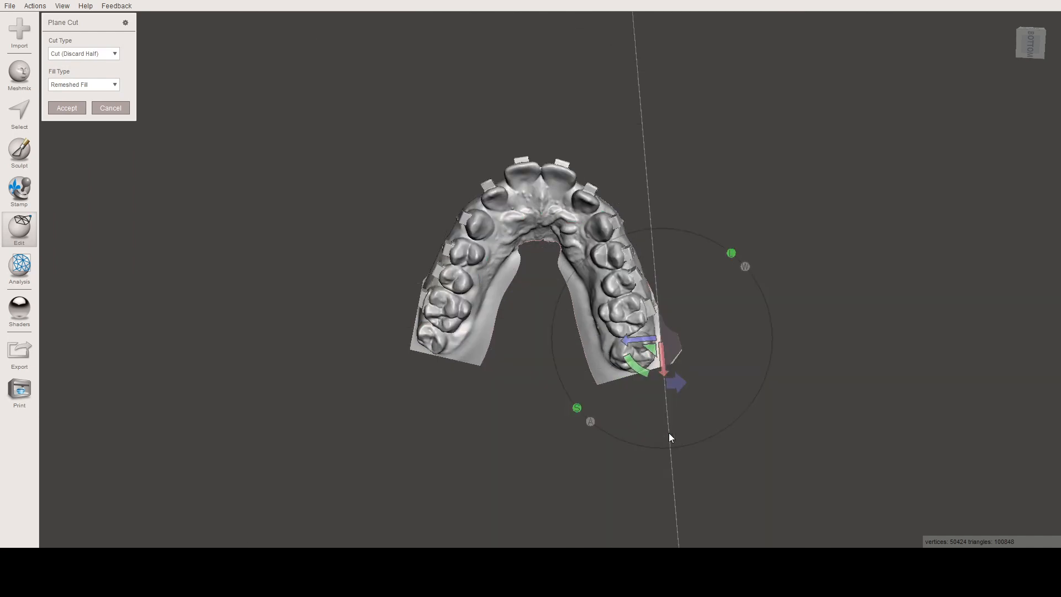
pyautogui.click(67, 110)
pyautogui.moveTo(556, 315); pyautogui.dragTo(482, 206, button='right')
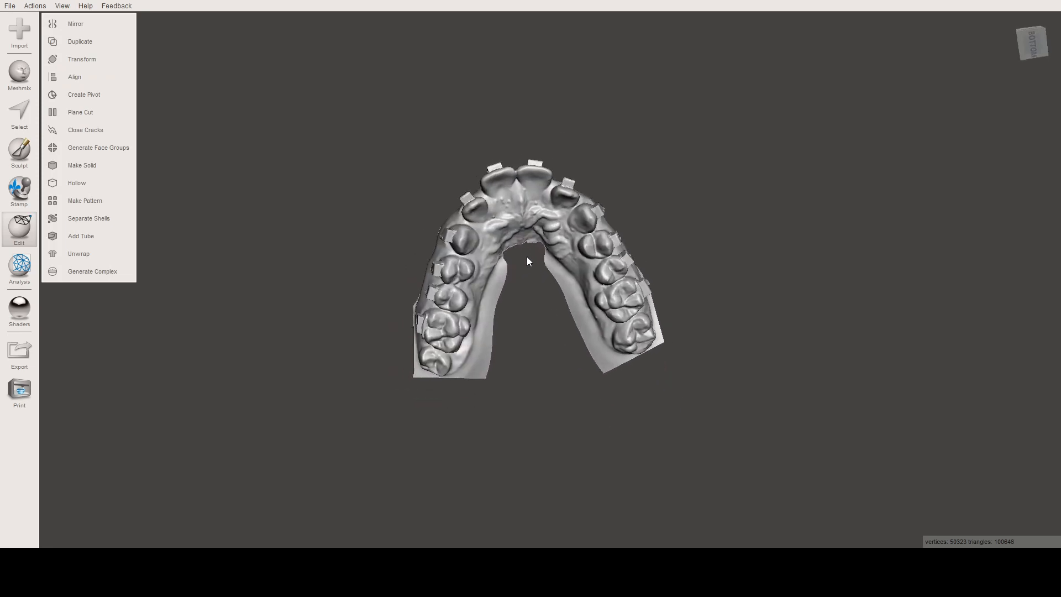
pyautogui.moveTo(561, 311); pyautogui.dragTo(575, 247, button='right')
pyautogui.moveTo(524, 220); pyautogui.dragTo(540, 257, button='right')
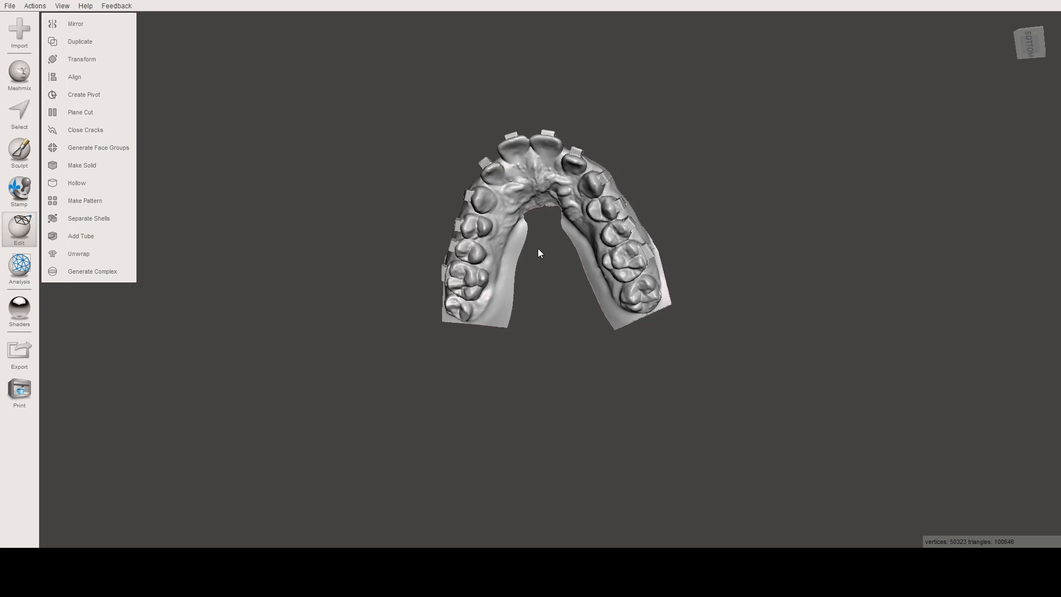